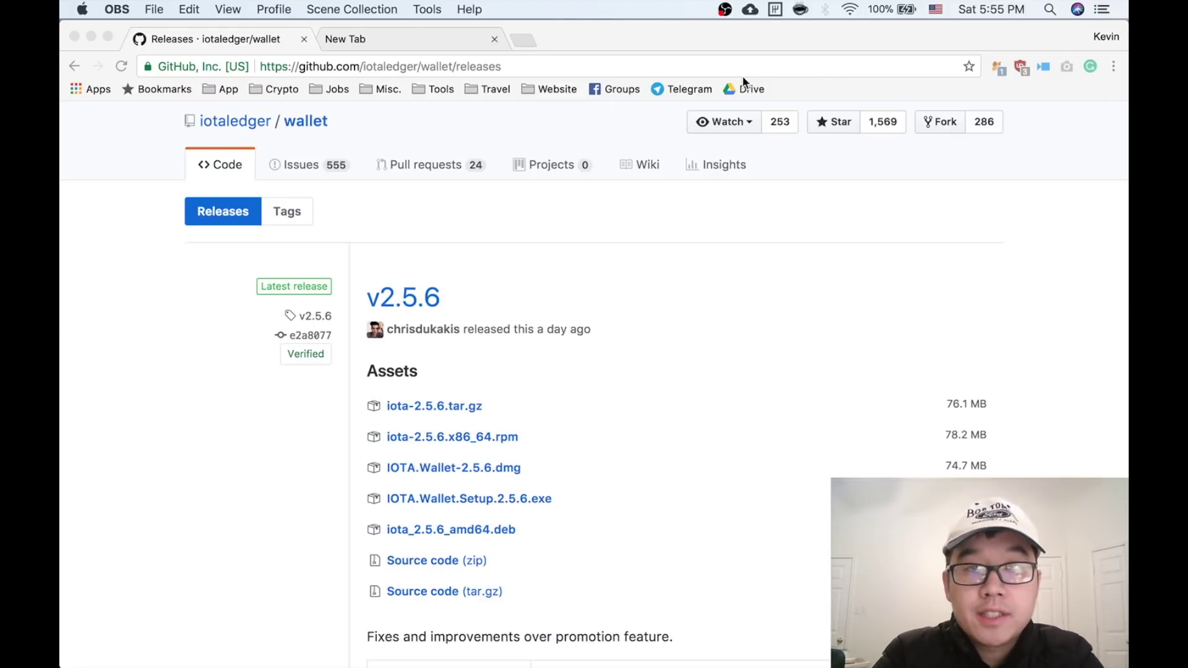
pyautogui.scroll(-4, 782, 236)
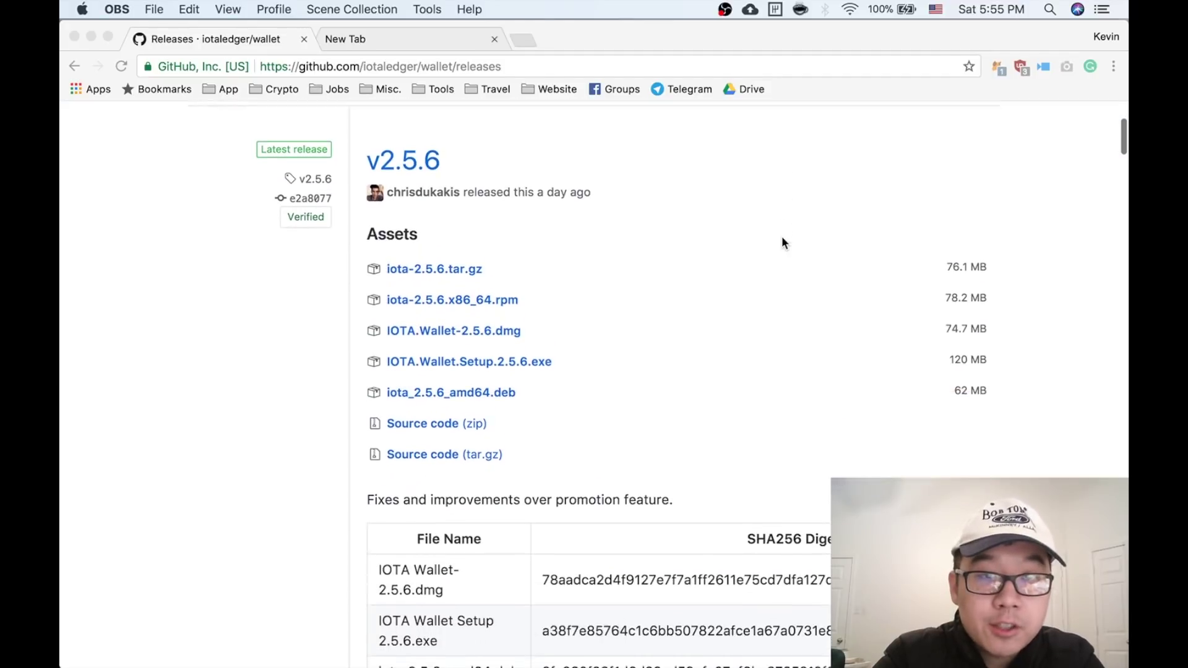
pyautogui.scroll(-3, 782, 237)
pyautogui.scroll(-3, 781, 236)
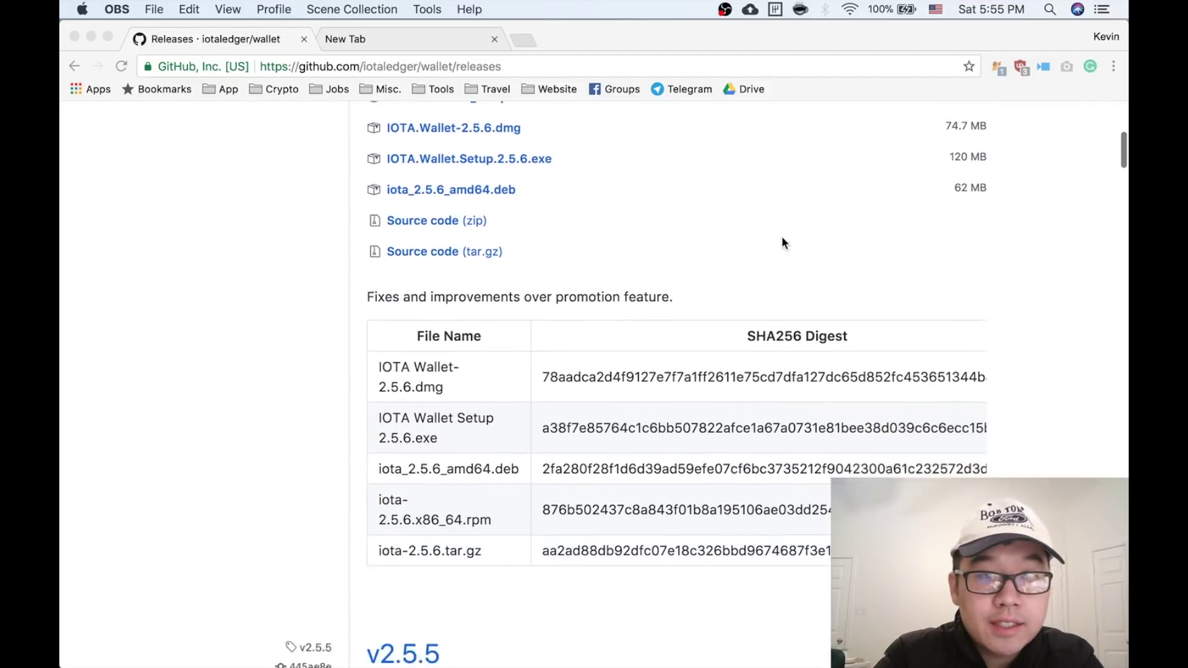
pyautogui.scroll(-2, 781, 236)
pyautogui.scroll(-2, 781, 235)
pyautogui.scroll(-1, 782, 236)
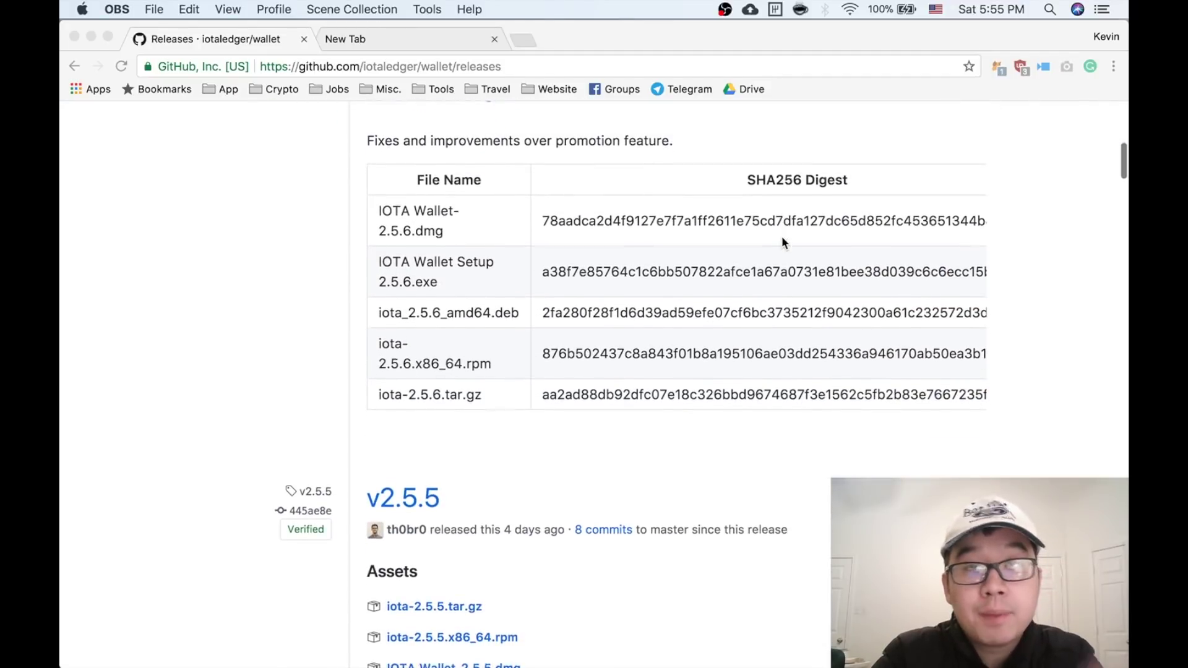
pyautogui.scroll(-2, 782, 236)
pyautogui.scroll(-1, 781, 236)
pyautogui.scroll(-2, 782, 236)
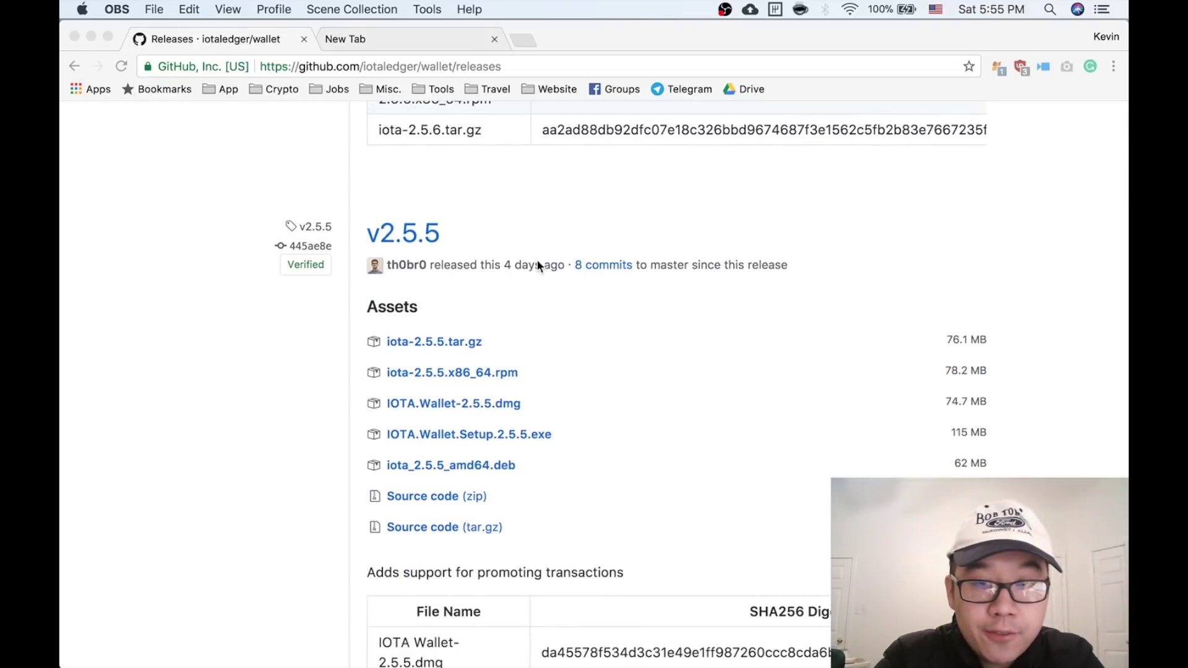
pyautogui.scroll(5, 536, 266)
pyautogui.scroll(5, 537, 266)
pyautogui.scroll(5, 536, 266)
pyautogui.scroll(2, 537, 267)
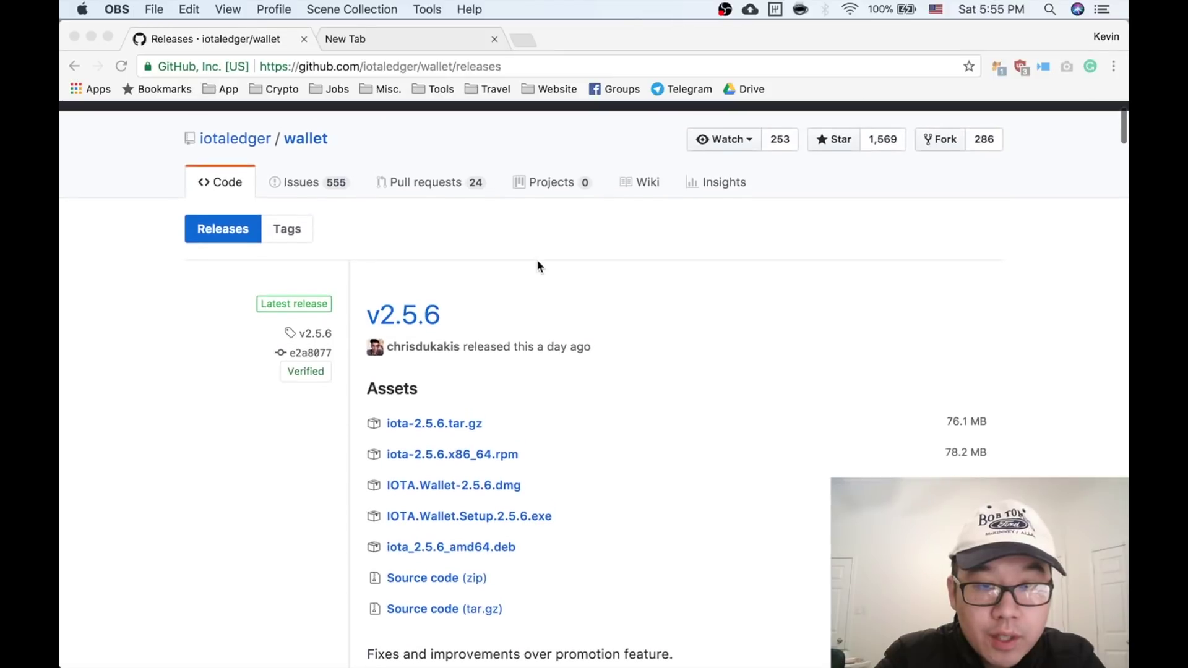
pyautogui.scroll(-3, 536, 267)
pyautogui.scroll(-2, 536, 266)
pyautogui.scroll(-2, 538, 266)
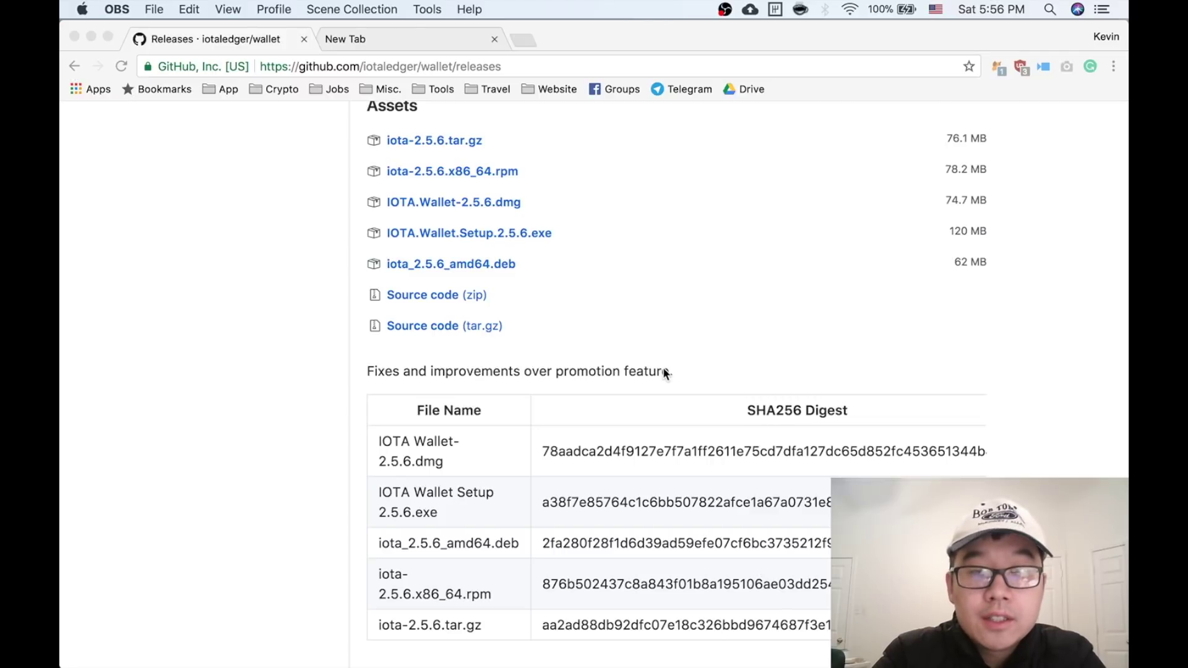
pyautogui.click(506, 206)
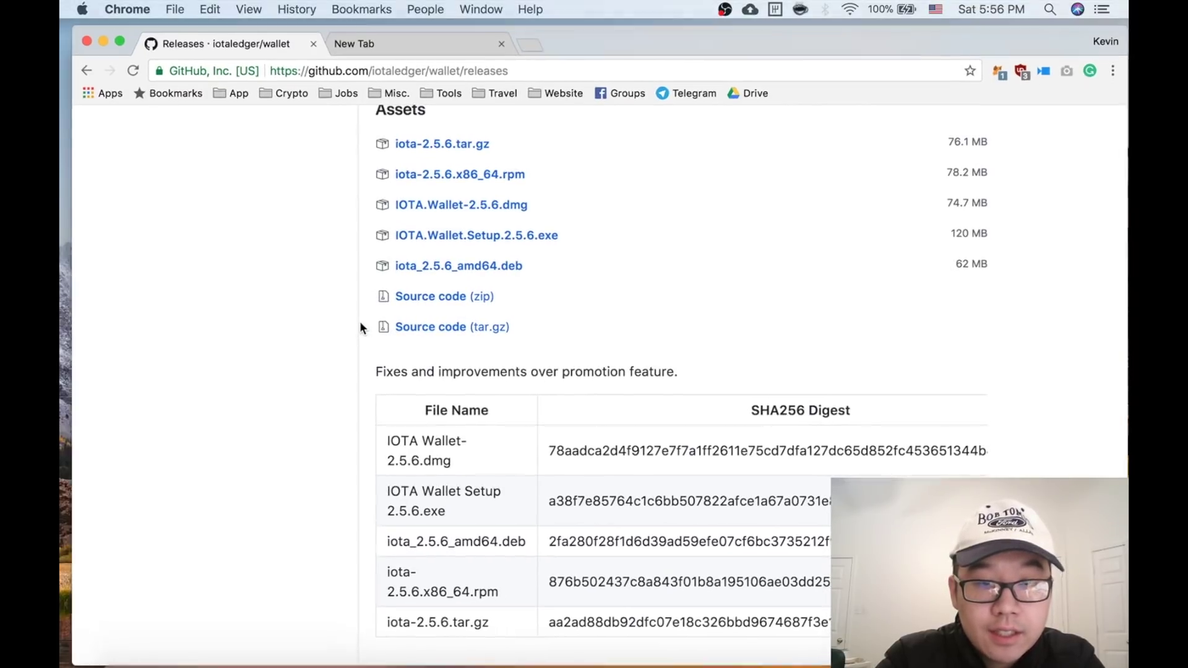
# Switch to IOTA Light Wallet and move its window higher on screen.
pyautogui.press('super+Tab')
pyautogui.press('Tab')
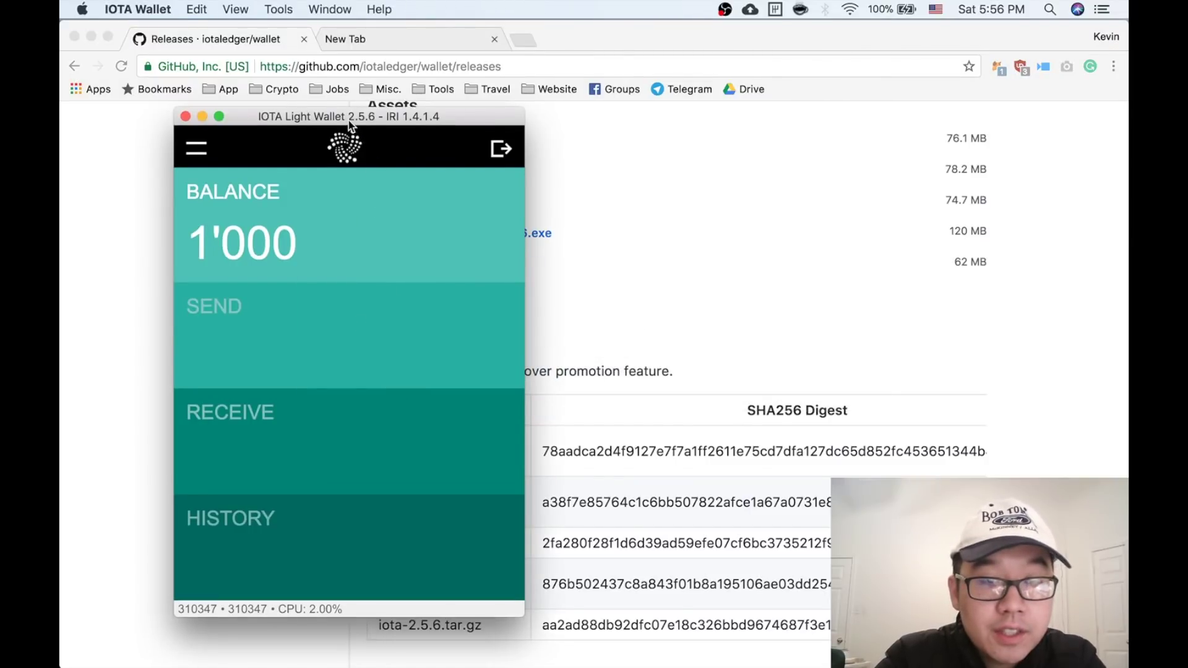
pyautogui.moveTo(376, 155); pyautogui.dragTo(391, 129)
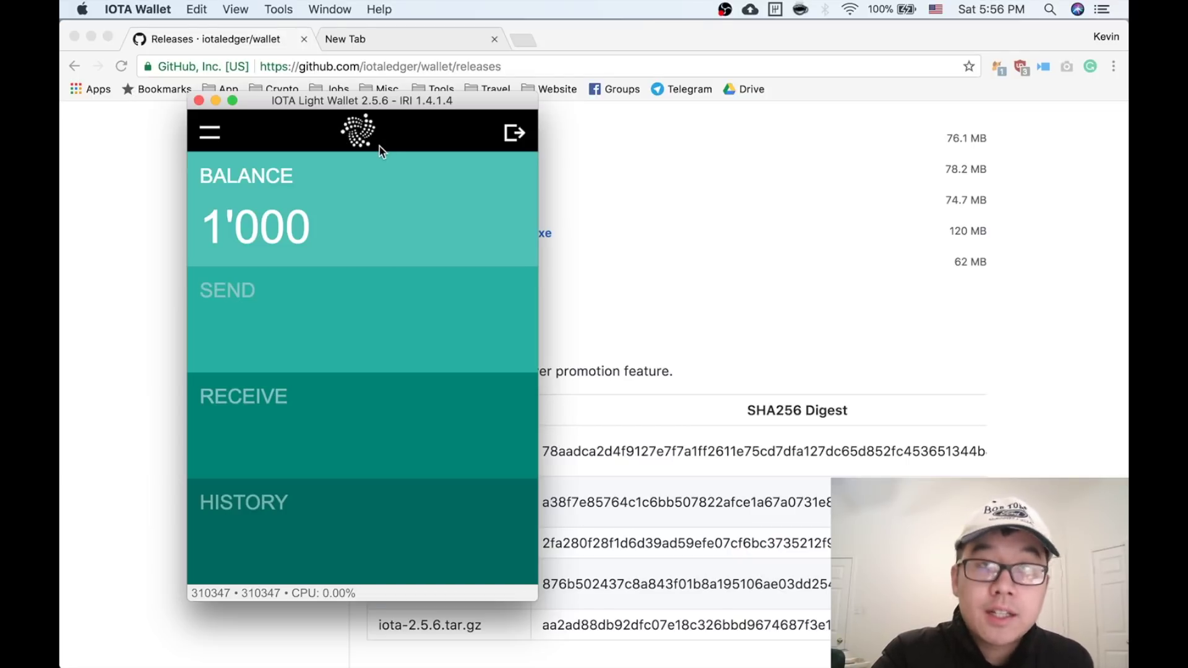
# In Tools > Edit Node Configuration, keep nodes.iota.cafe:443 as the node host.
pyautogui.click(283, 8)
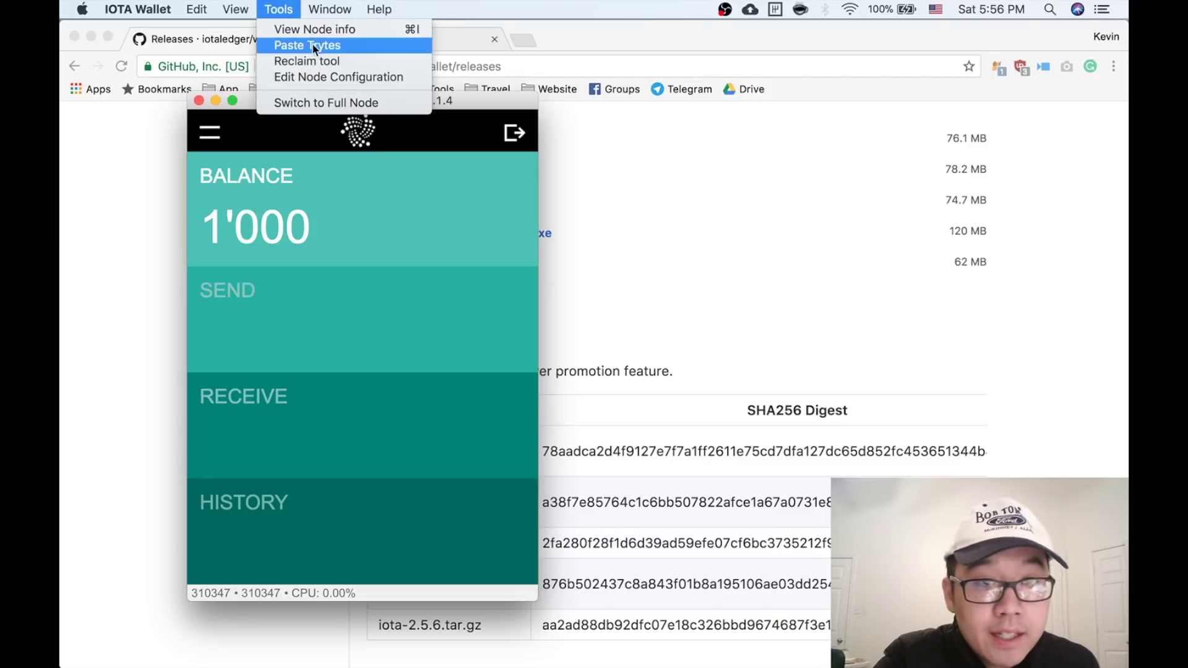
pyautogui.click(316, 78)
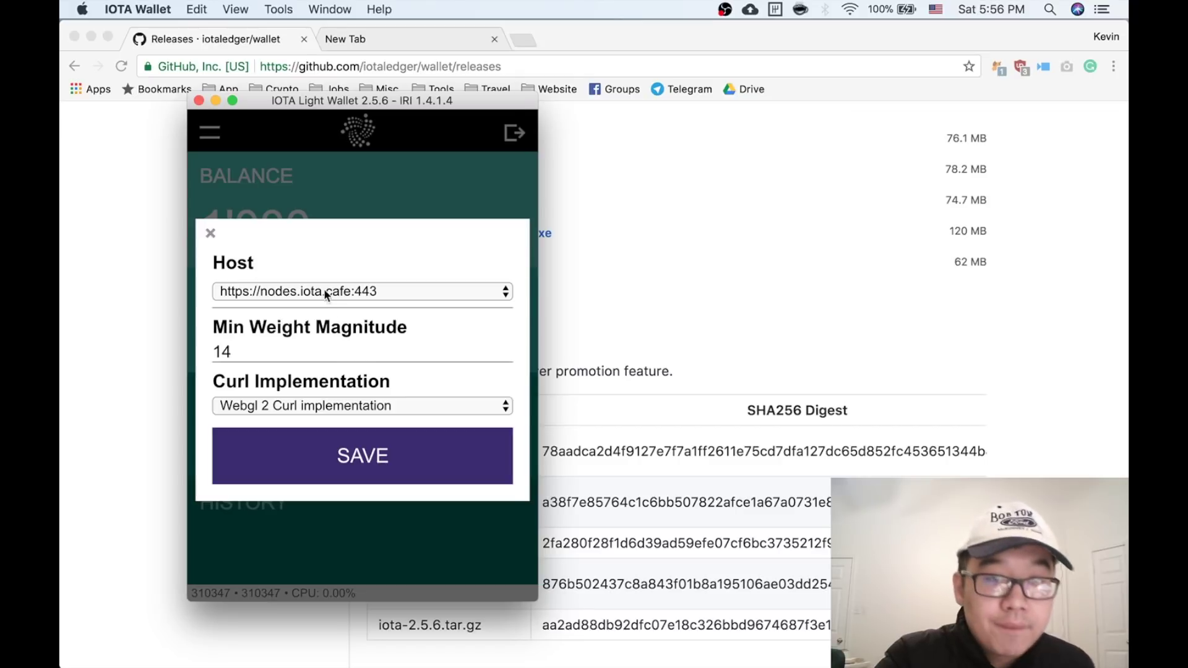
pyautogui.click(324, 290)
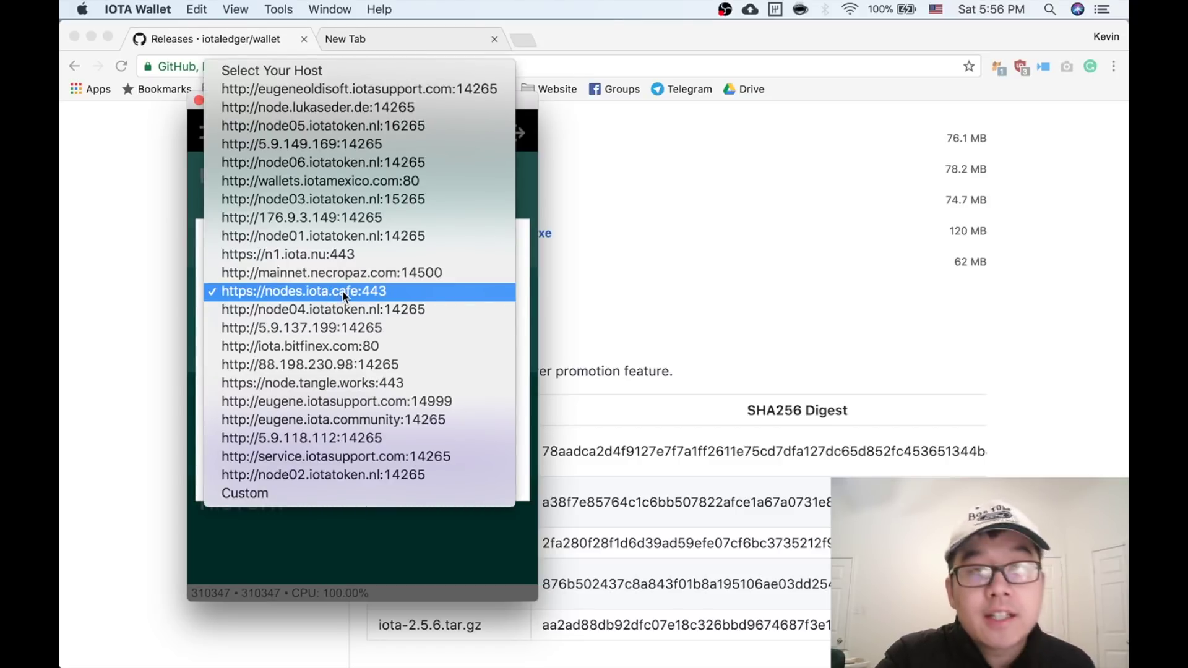
pyautogui.click(343, 290)
pyautogui.click(445, 245)
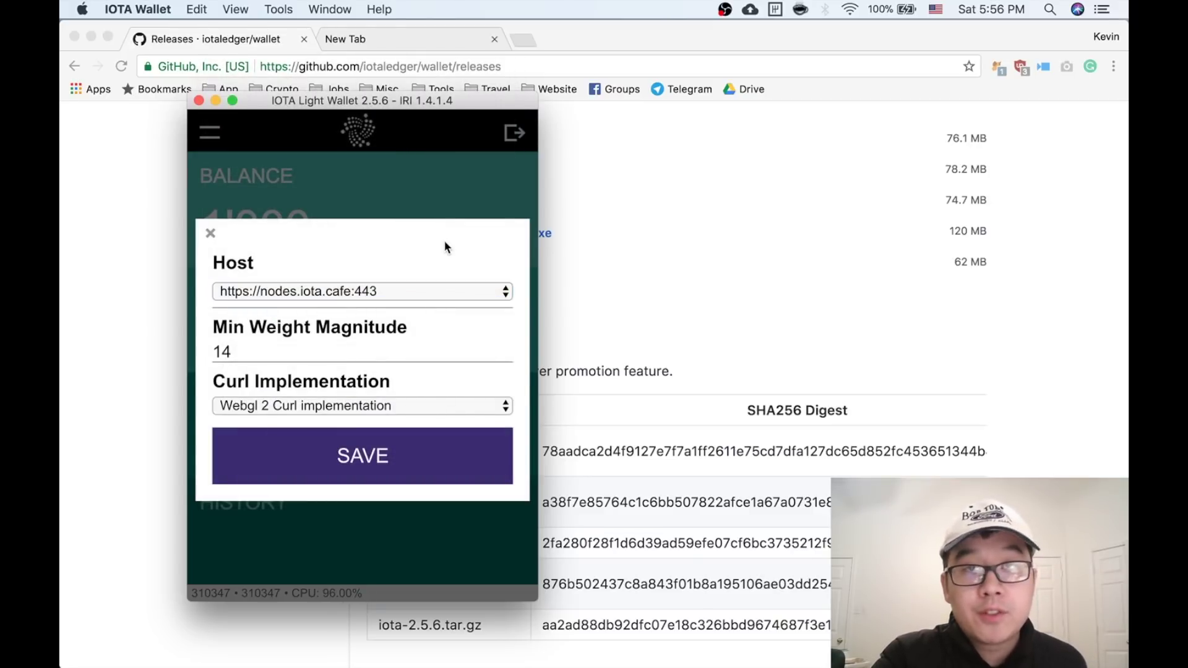
pyautogui.click(421, 290)
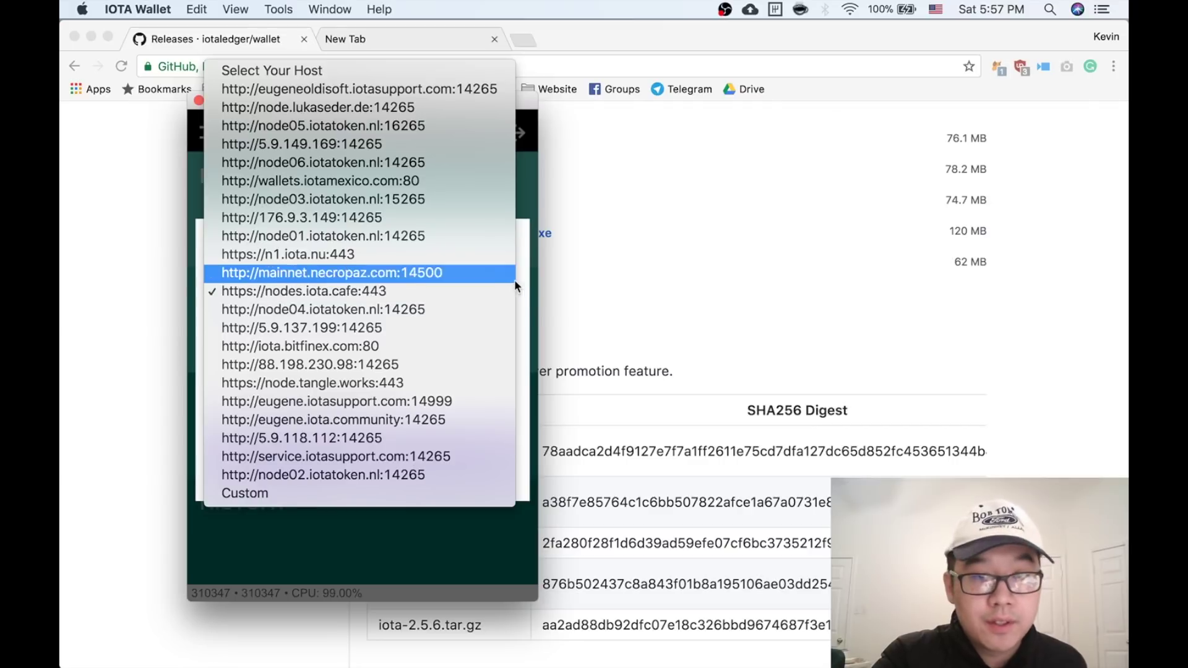
pyautogui.click(495, 292)
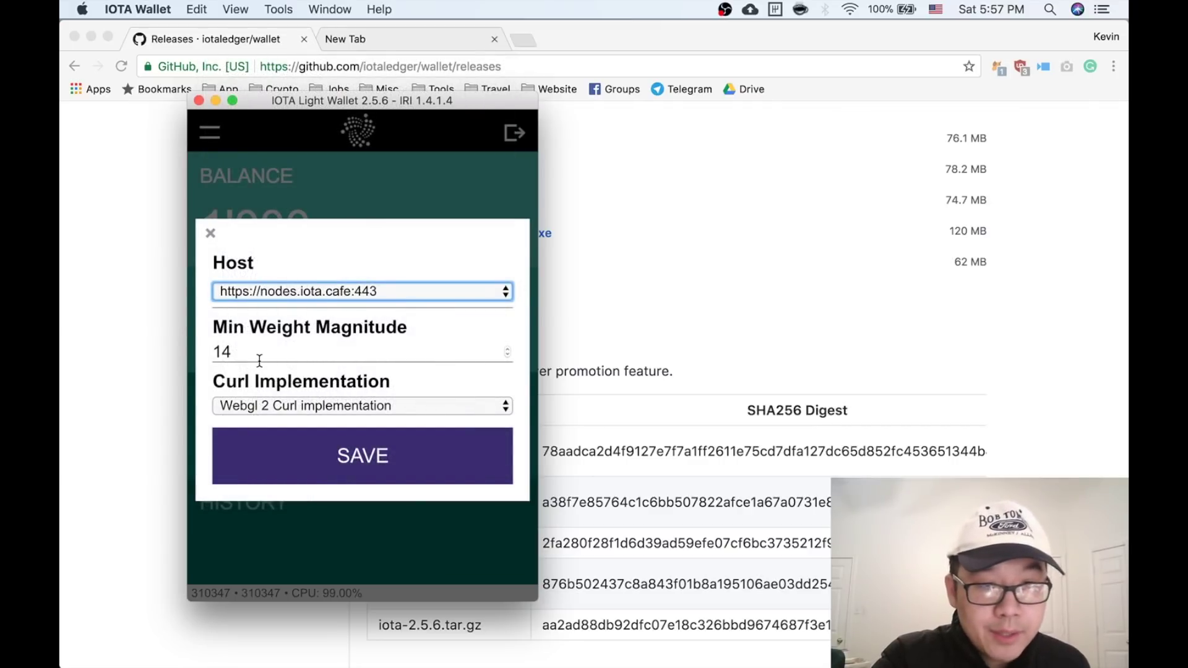
# Keep the WebGL 2 curl implementation and save the node configuration.
pyautogui.click(294, 409)
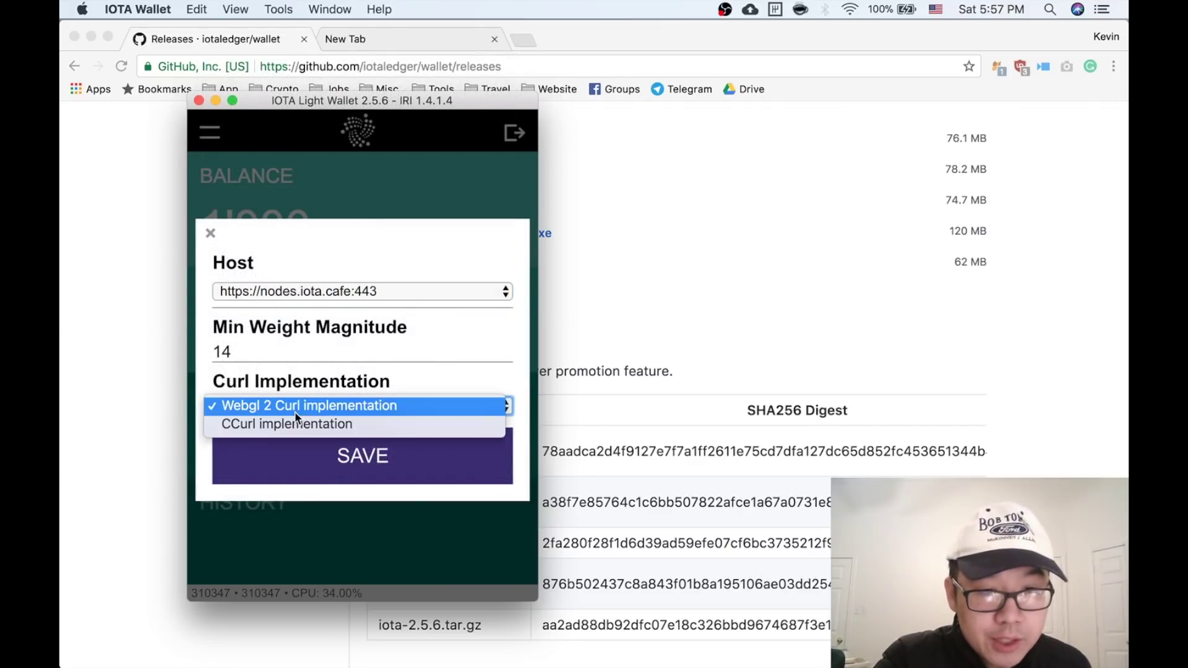
pyautogui.click(405, 350)
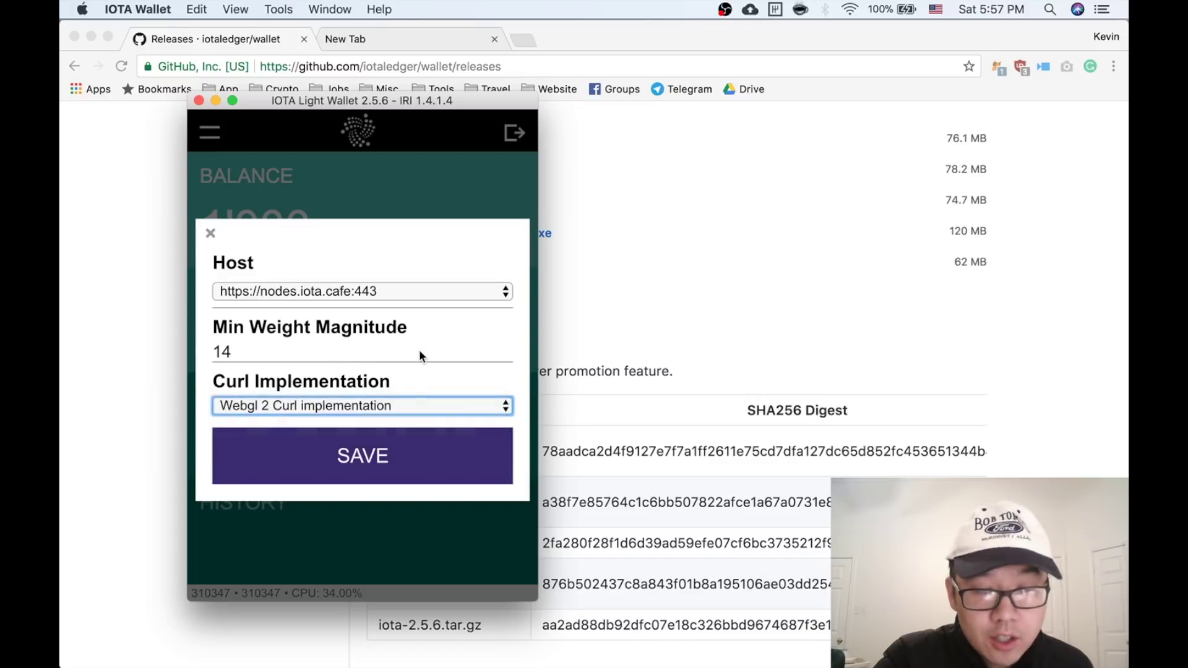
pyautogui.click(393, 457)
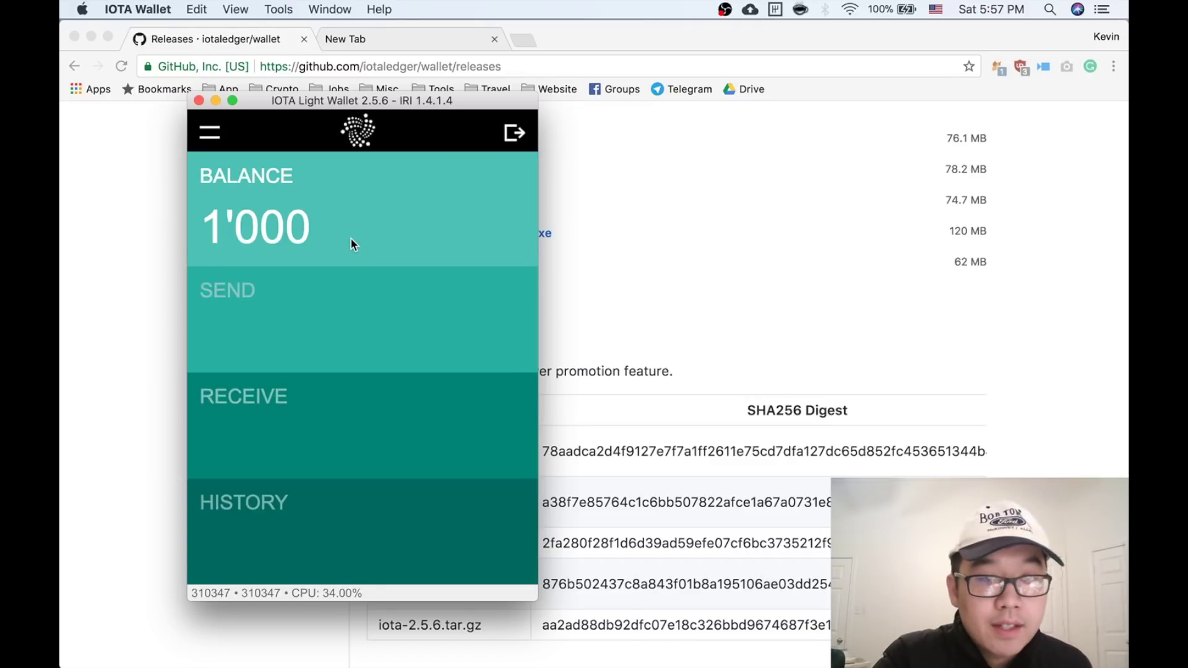
# View the send form, then the receive address, then the transfer history list.
pyautogui.click(288, 324)
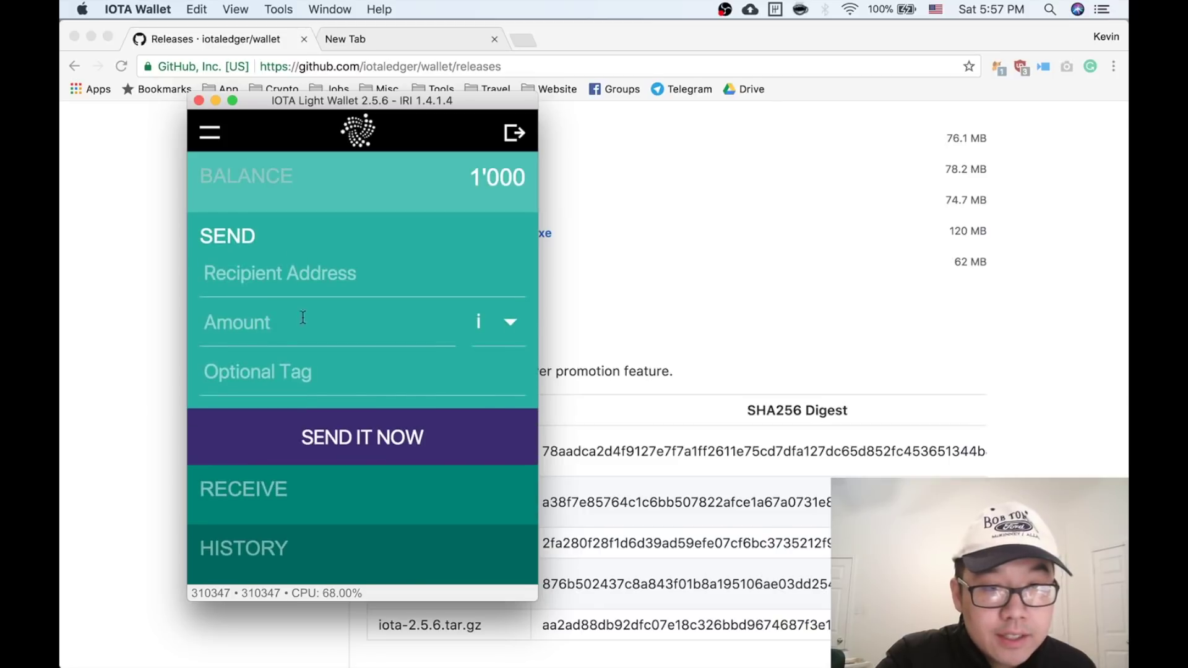
pyautogui.click(321, 502)
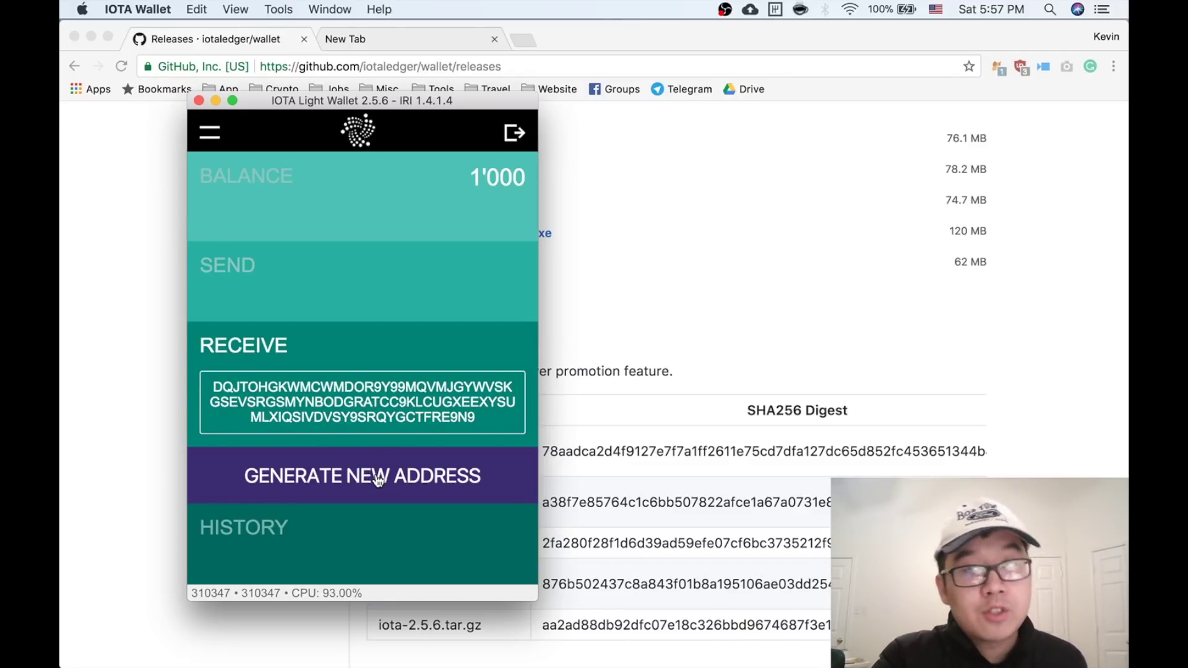
pyautogui.click(346, 526)
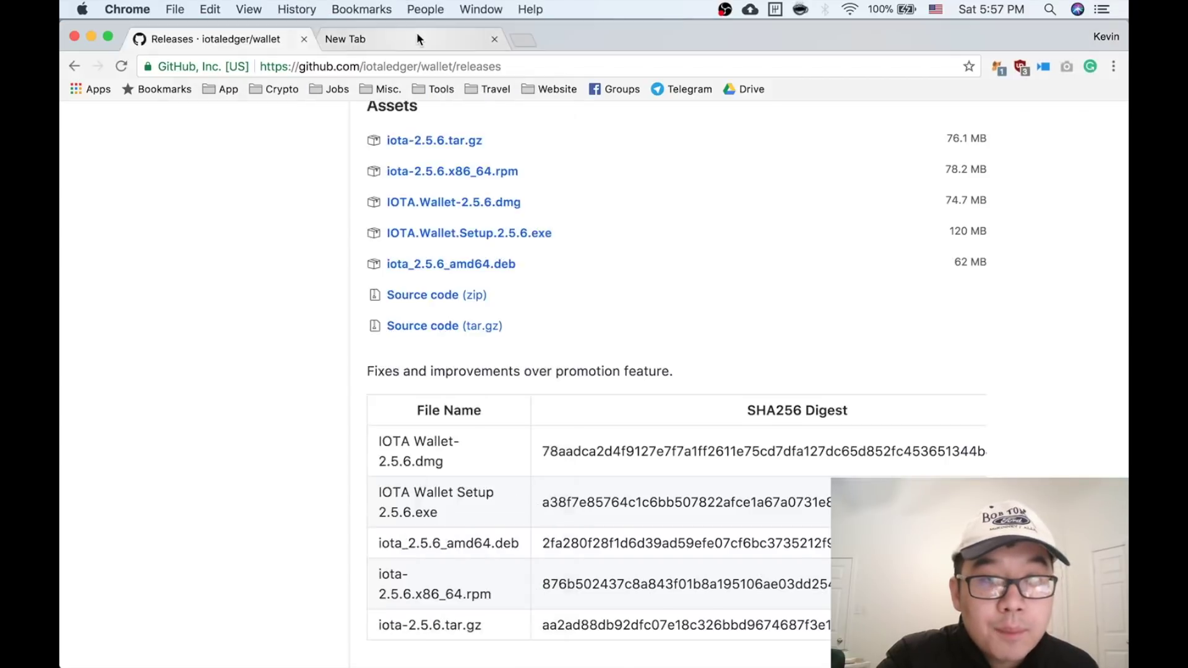
# Copy the recipient address from Chrome's address bar and bring the wallet forward.
pyautogui.click(417, 32)
pyautogui.press('super+v')
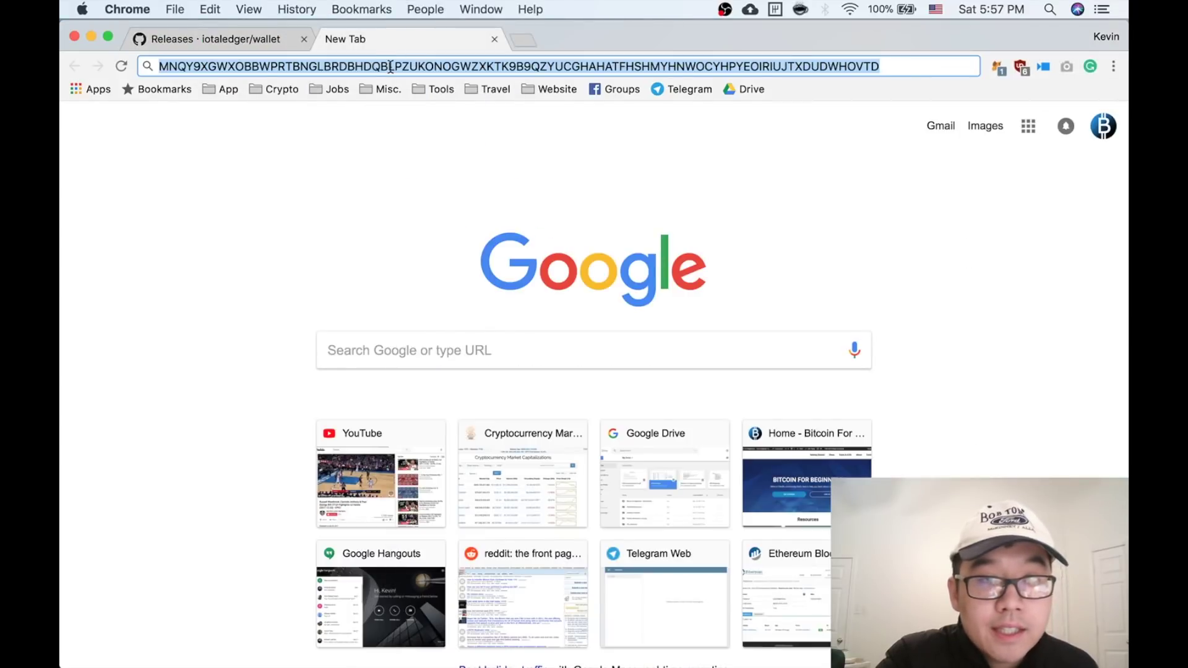
pyautogui.press('super+a')
pyautogui.press('super+c')
pyautogui.hotkey('ctrl', 'Up')
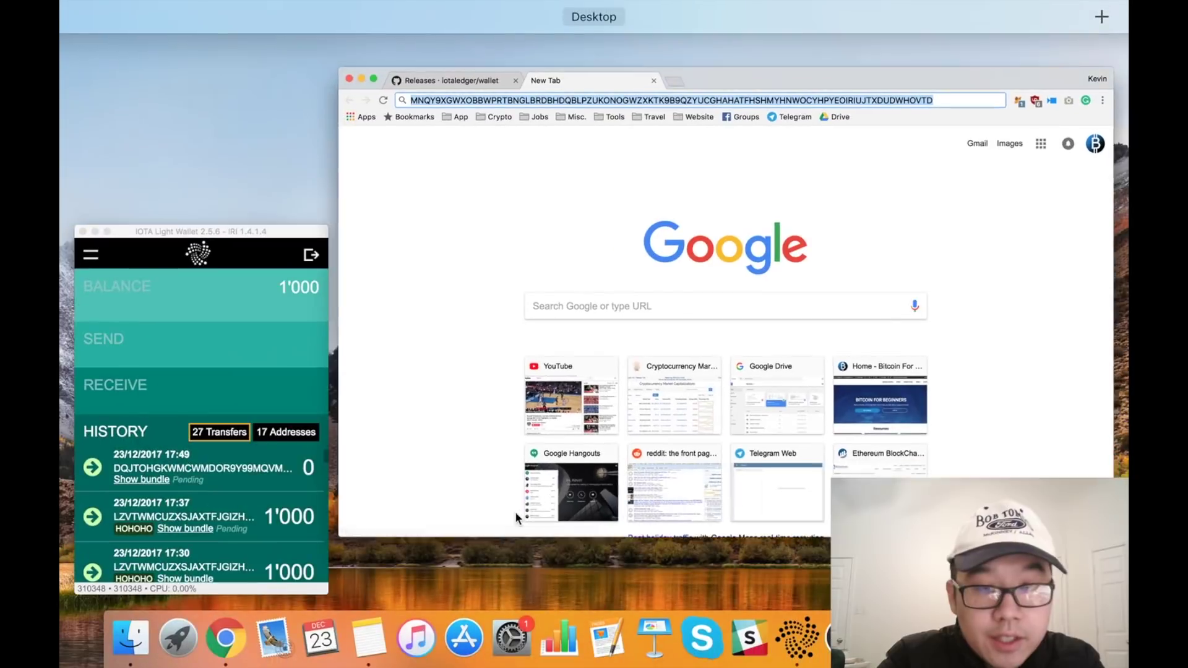
pyautogui.click(282, 482)
# Paste the recipient address, enter 1000 as the amount, and send the transfer.
pyautogui.click(352, 252)
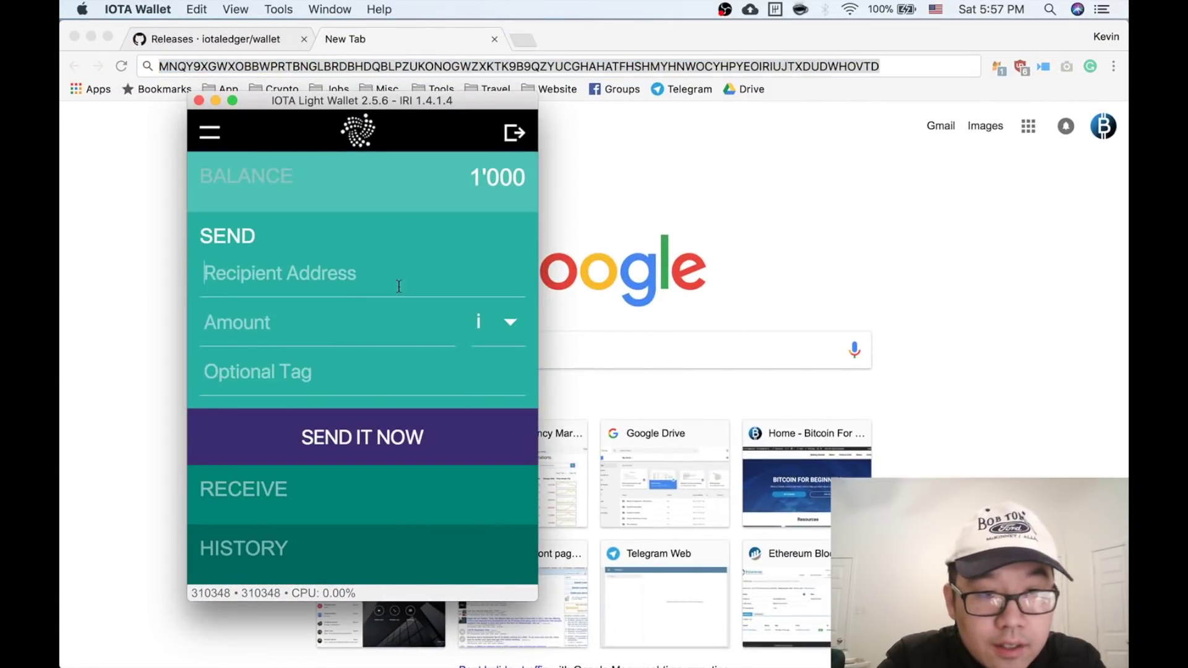
pyautogui.click(371, 274)
pyautogui.press('super+v')
pyautogui.click(325, 322)
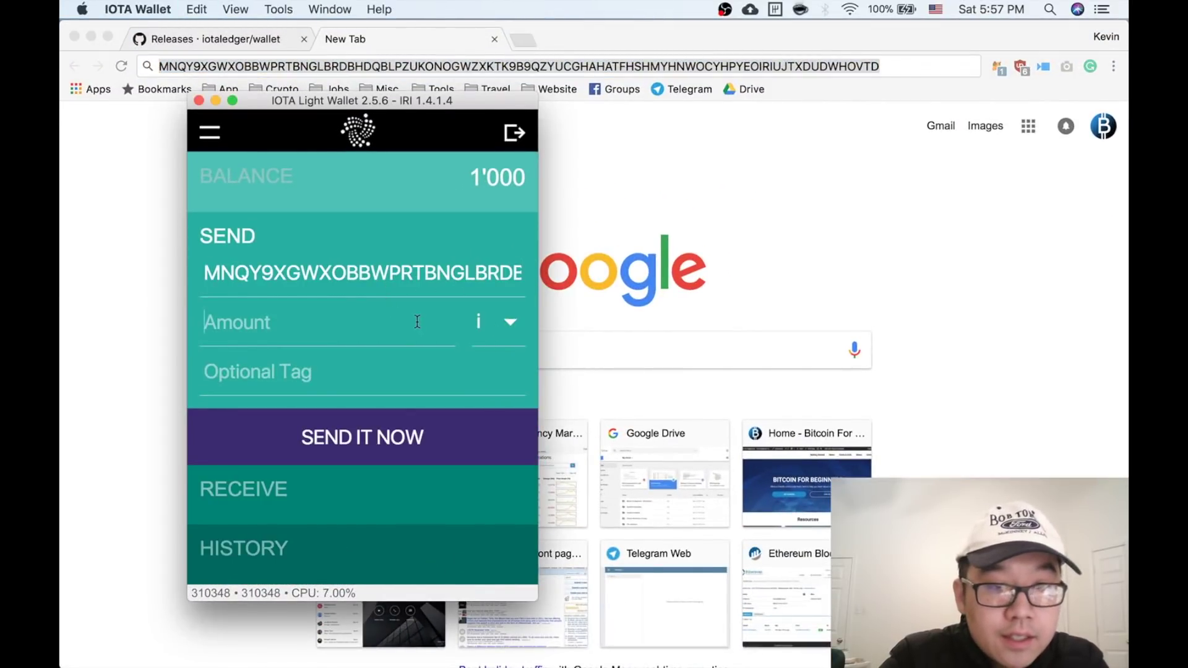
pyautogui.write('1000')
pyautogui.click(433, 376)
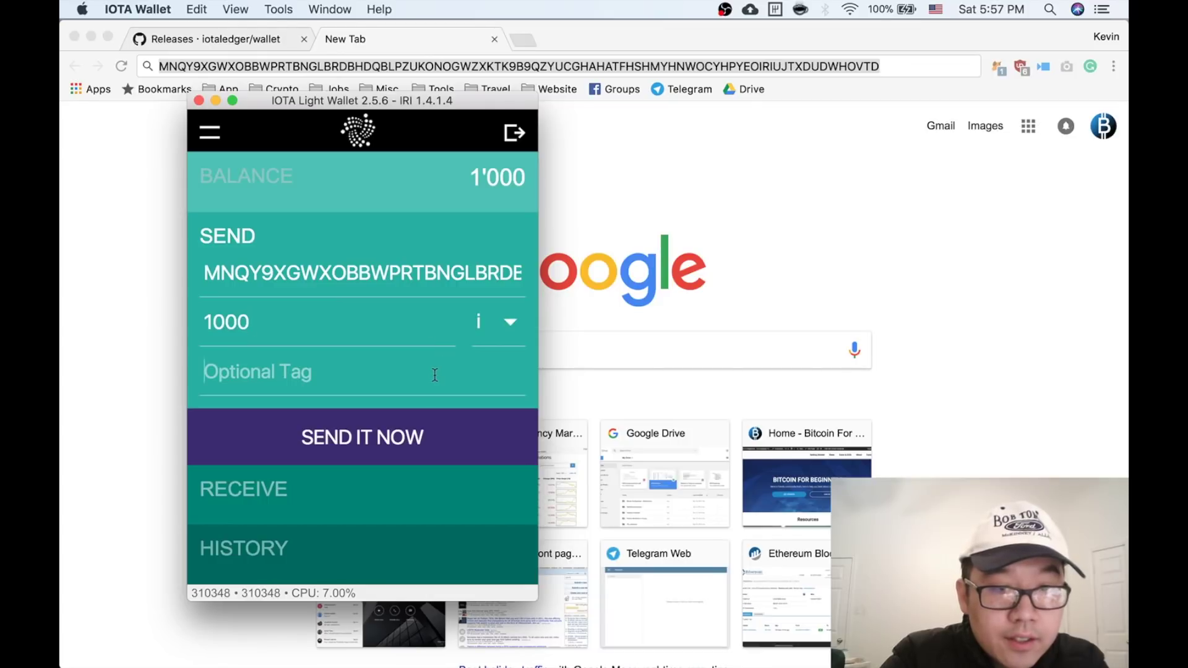
pyautogui.click(406, 435)
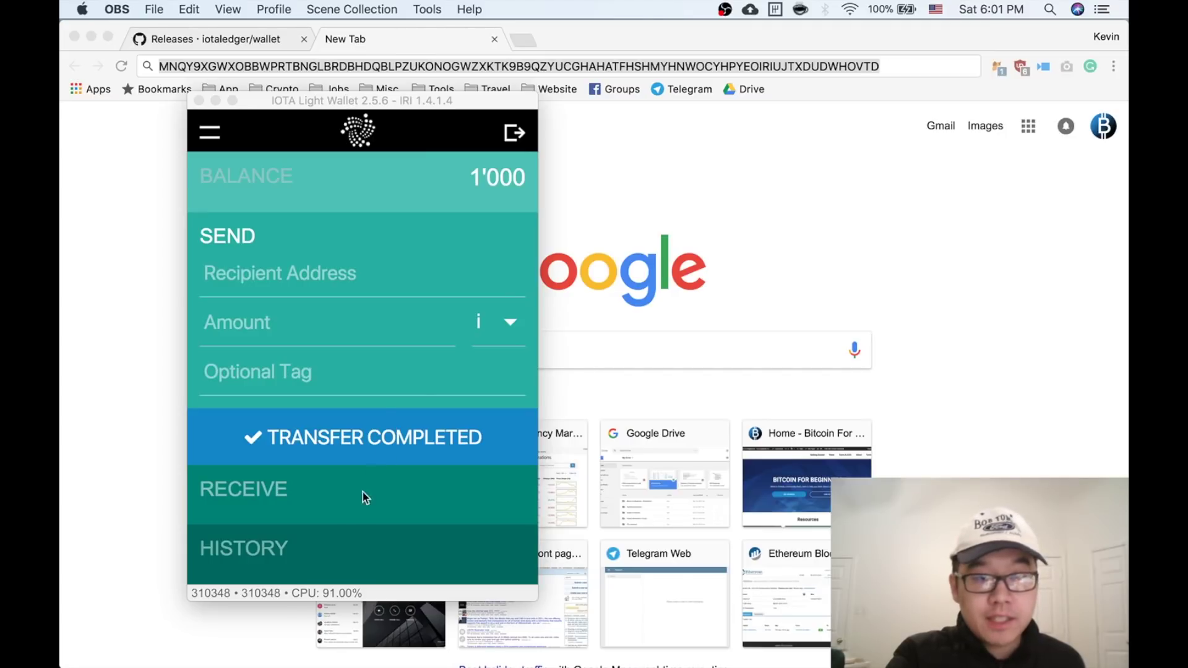
# Alternate between SEND and HISTORY until the new -1'000 transfer is listed as pending.
pyautogui.click(351, 548)
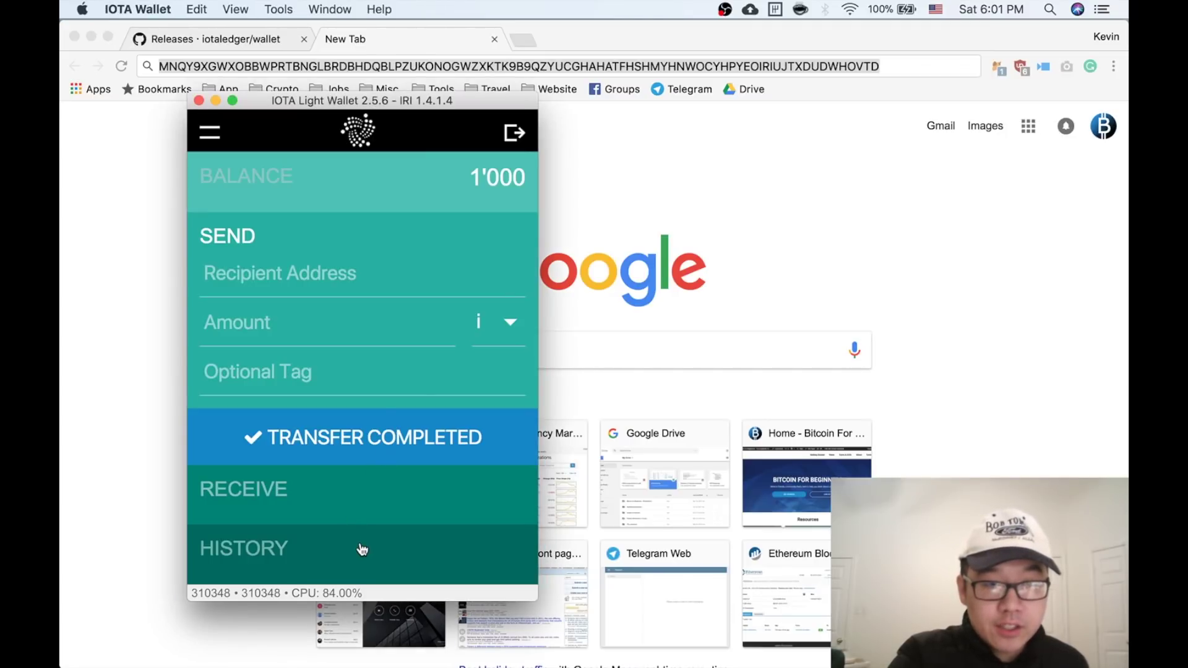
pyautogui.click(361, 549)
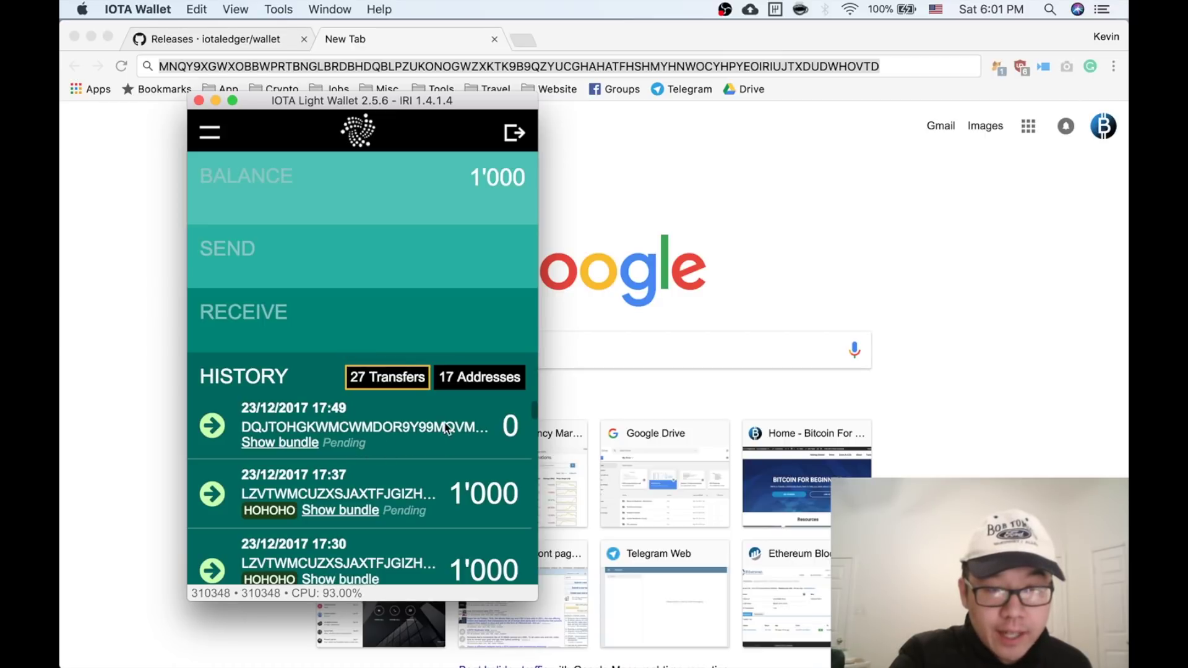
pyautogui.click(404, 269)
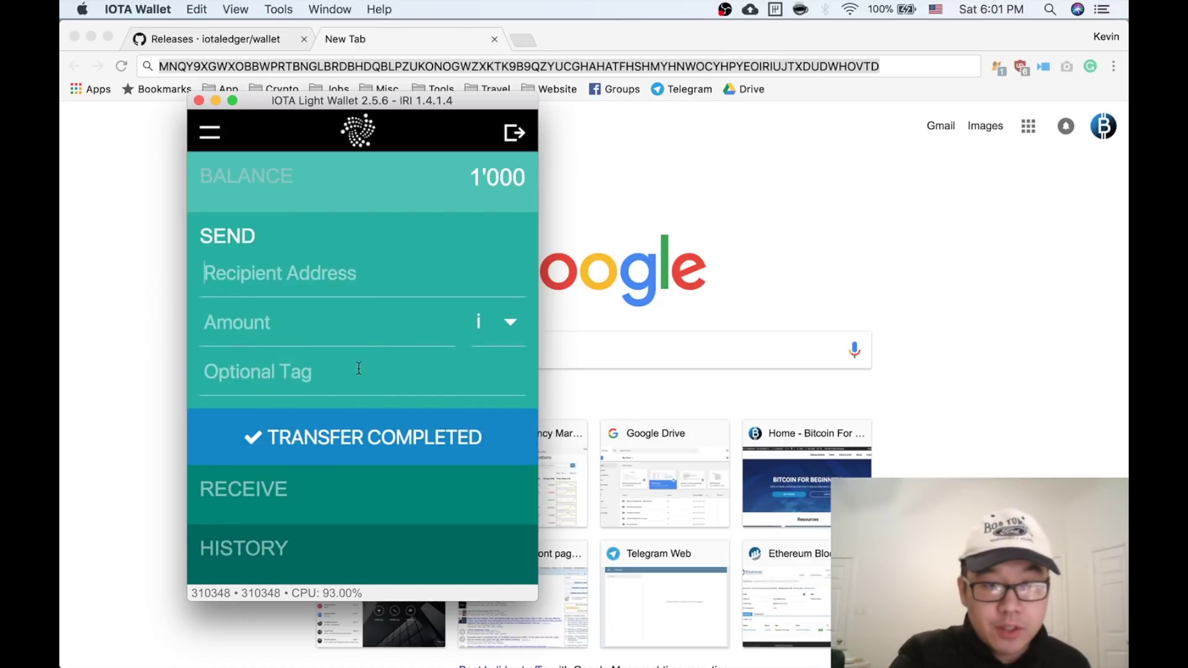
pyautogui.click(327, 562)
pyautogui.click(367, 262)
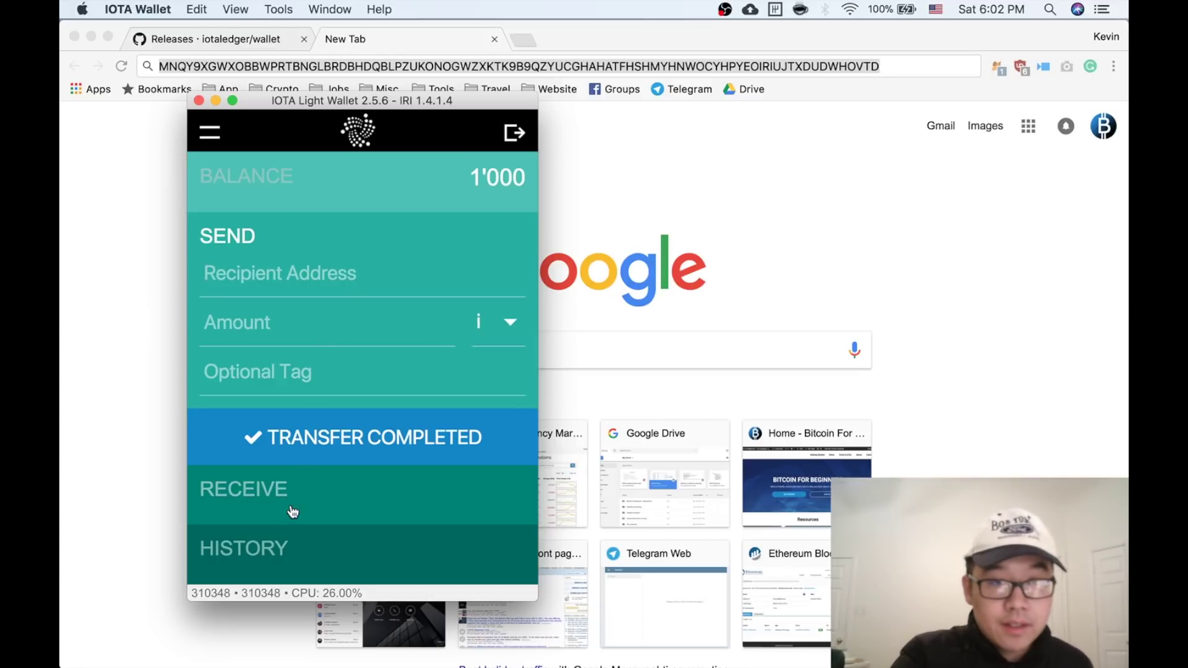
pyautogui.click(316, 547)
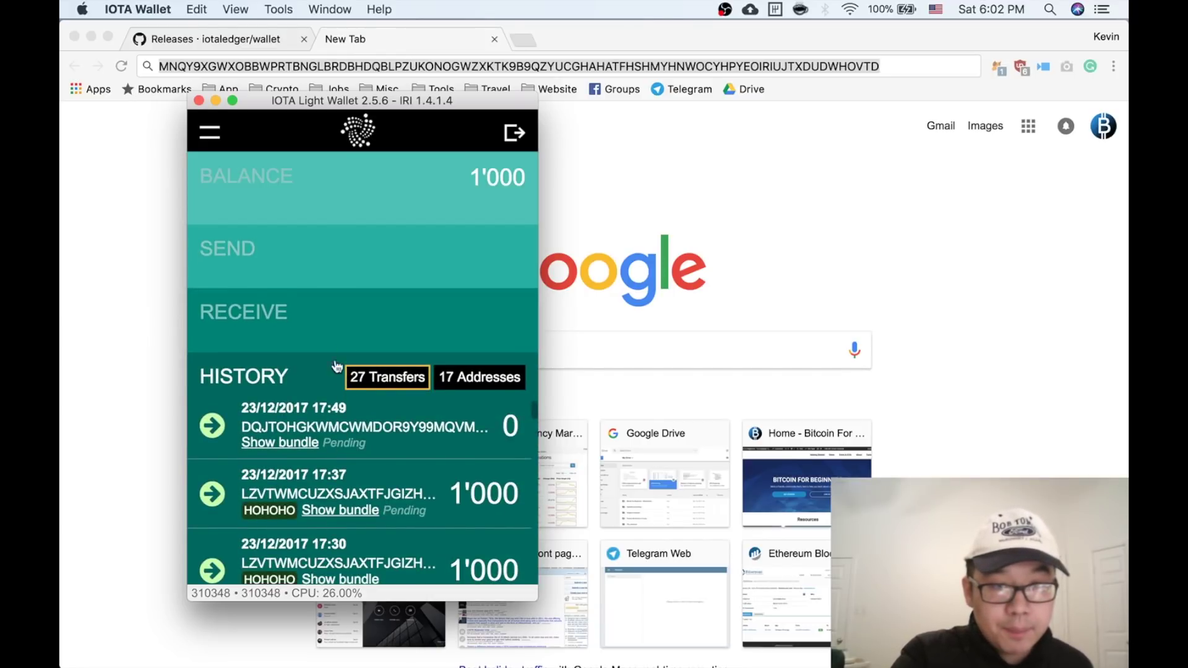
pyautogui.click(340, 249)
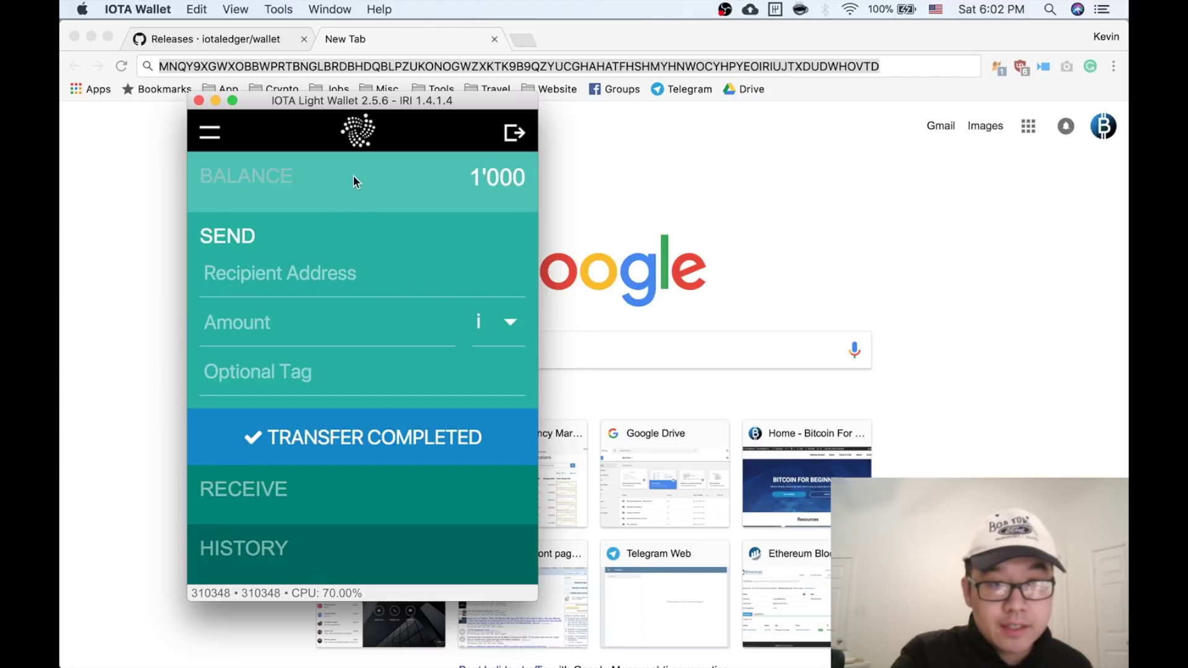
pyautogui.click(316, 548)
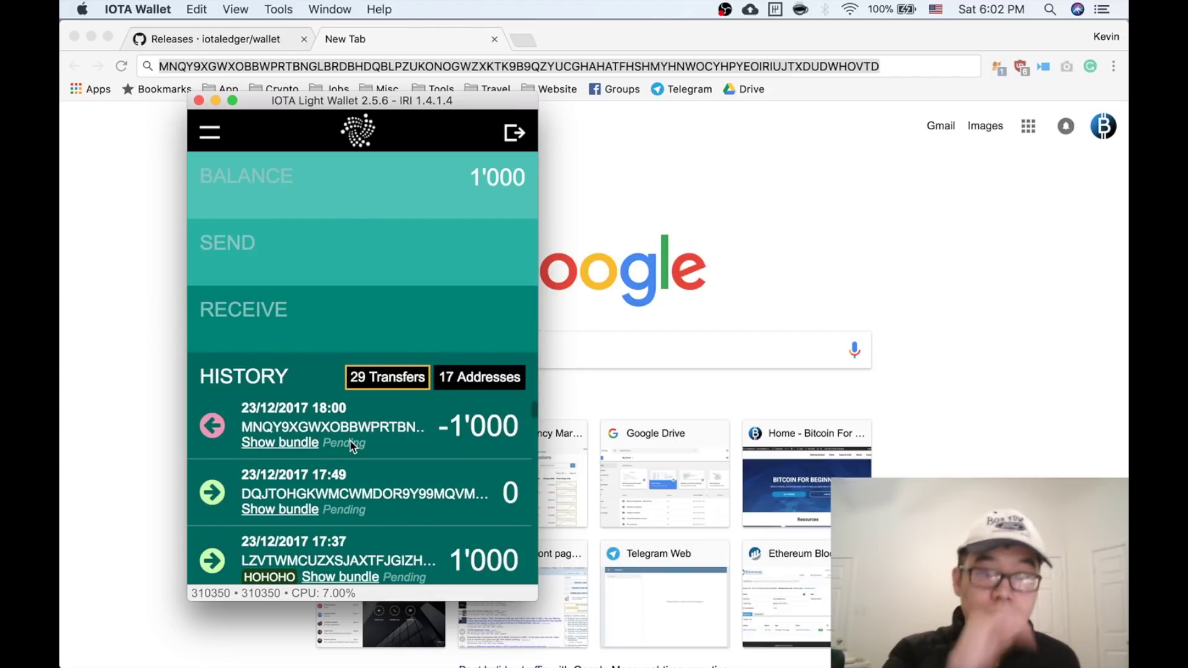
# Show the bundle of the newest -1'000 transfer and promote it in Bundle Details.
pyautogui.click(305, 446)
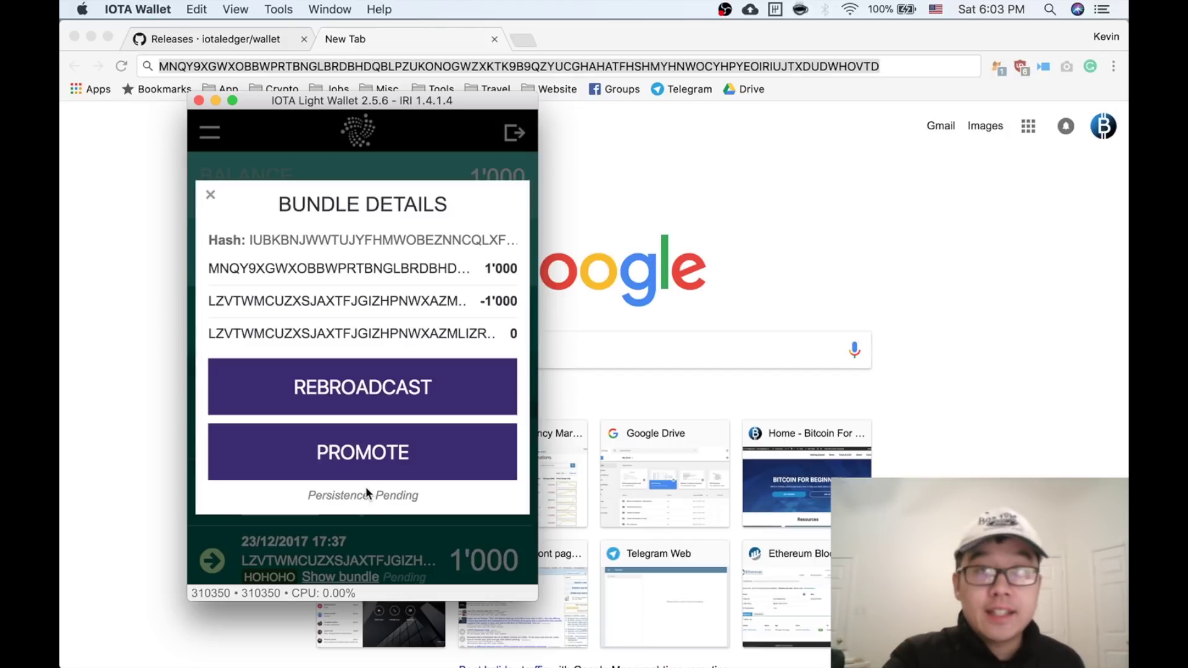
pyautogui.click(366, 470)
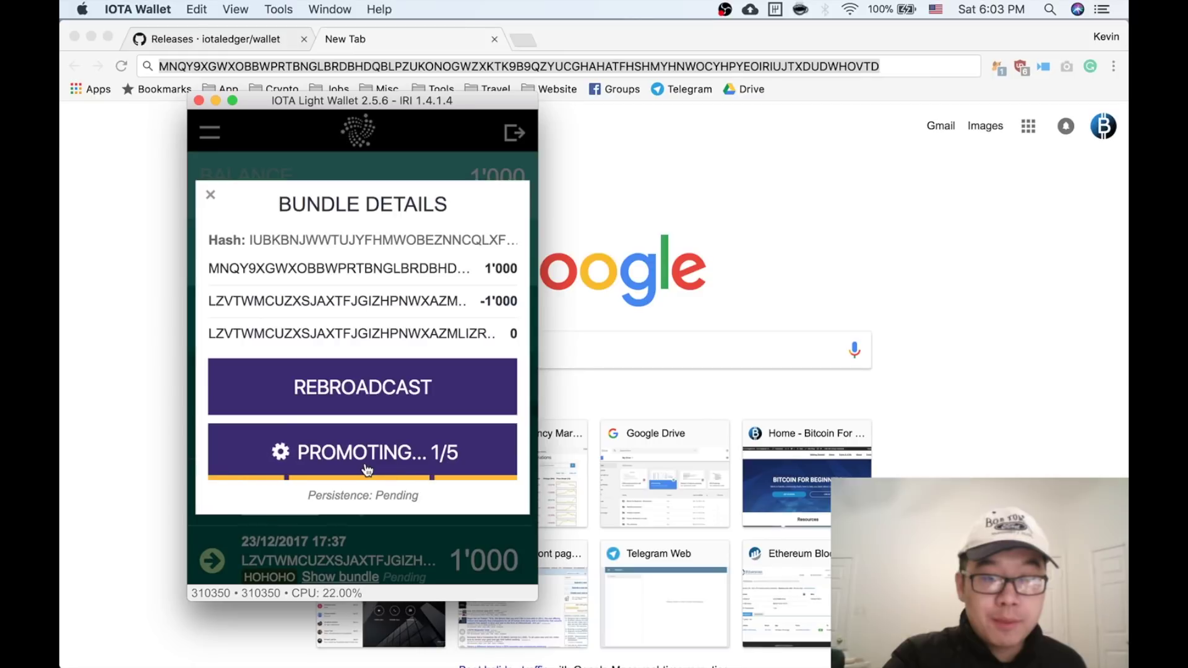